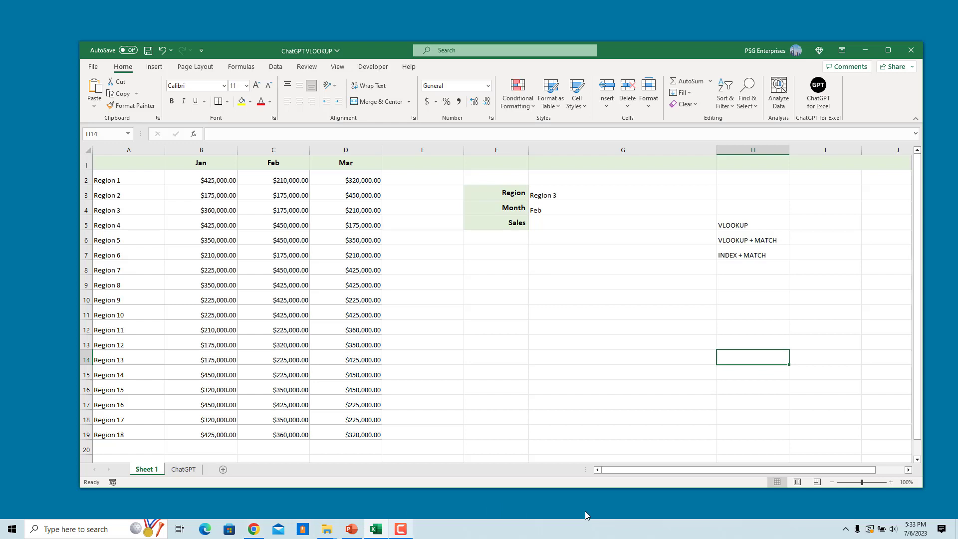
# Ask ChatGPT for a VLOOKUP of G3 in A2:D19 returning column 3, and copy the formula
pyautogui.click(253, 529)
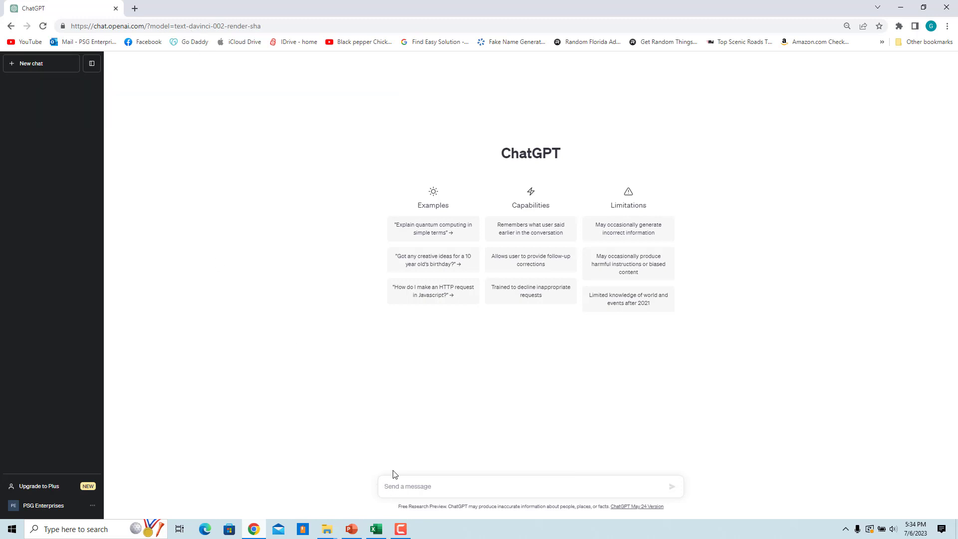
pyautogui.write('Generate an Excel Formula using VLOOKUP to lookup for the exact value in G3 in the range A2:D19 absolute reference and return the value in Column 3')
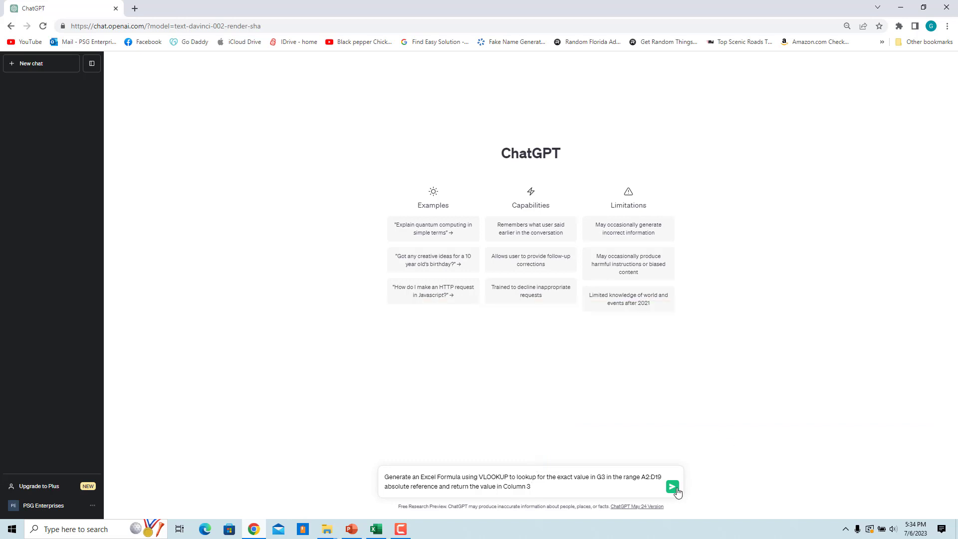
pyautogui.click(672, 486)
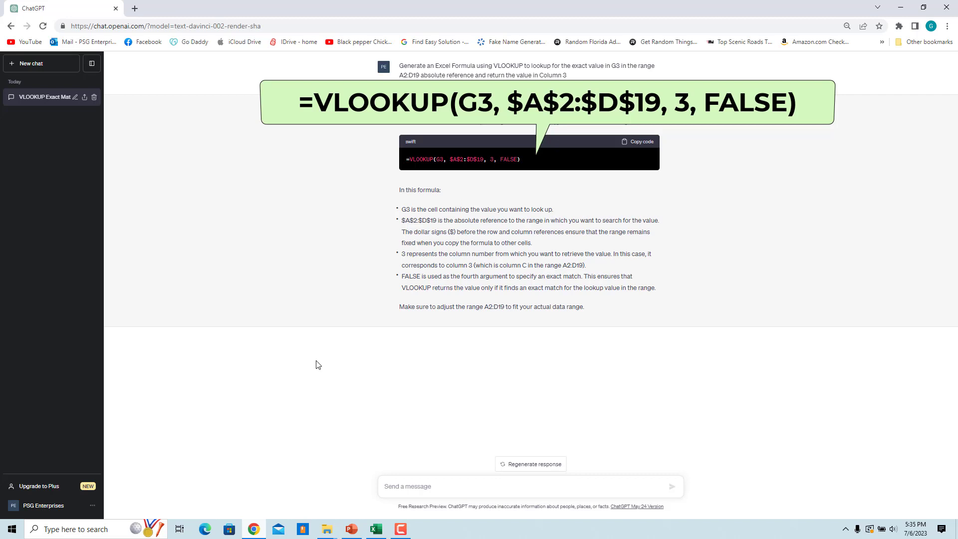
pyautogui.click(643, 144)
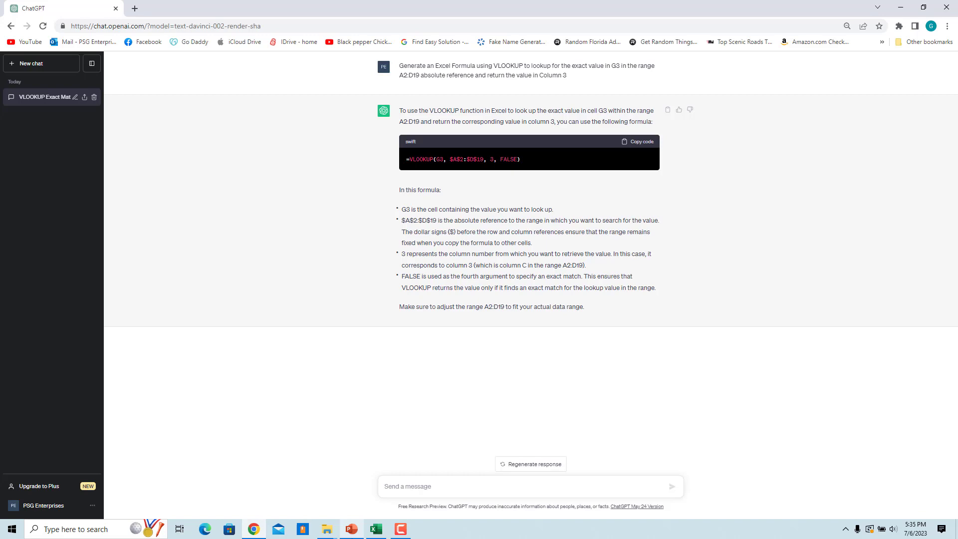
# Enter =VLOOKUP(G3, $A$2:$D$19, 3, FALSE) in G5, returning $175,000.00
pyautogui.click(378, 530)
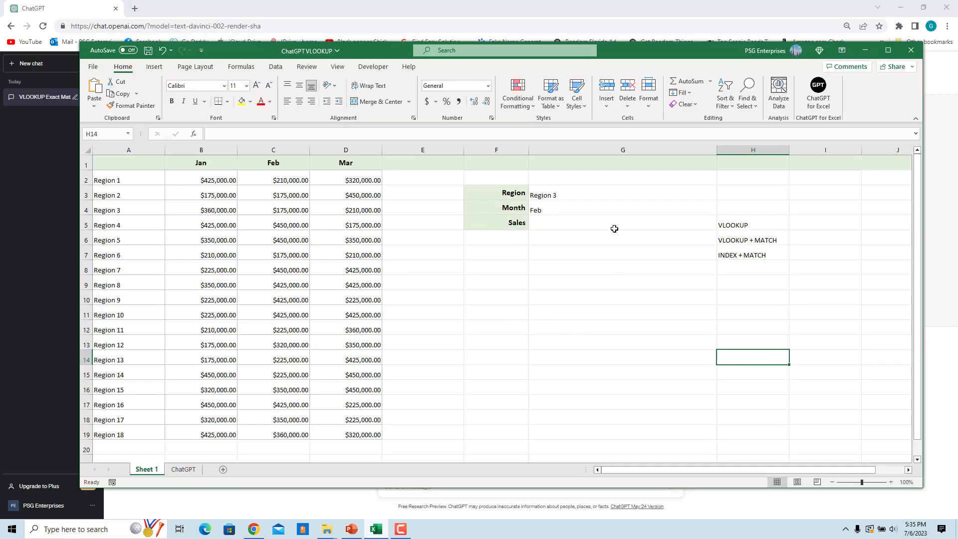
pyautogui.click(574, 223)
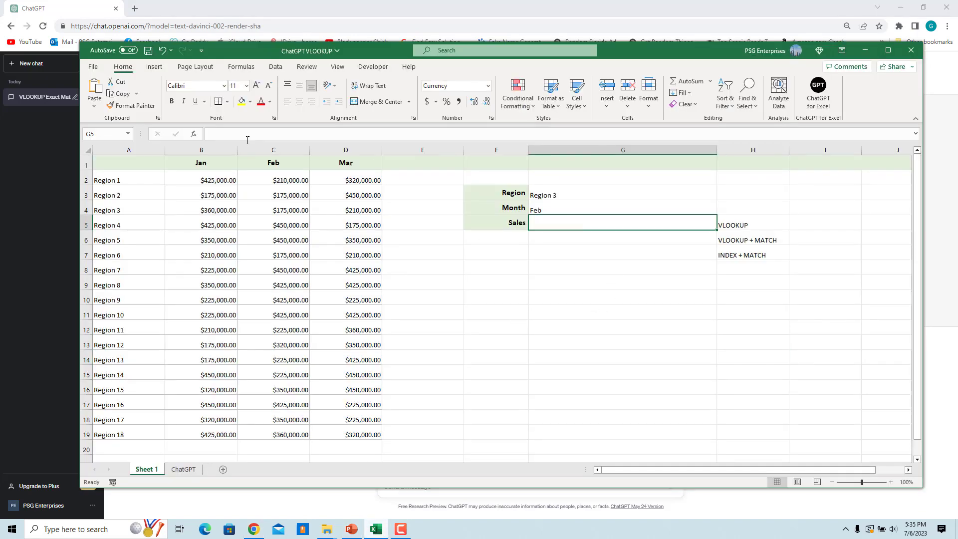
pyautogui.click(222, 135)
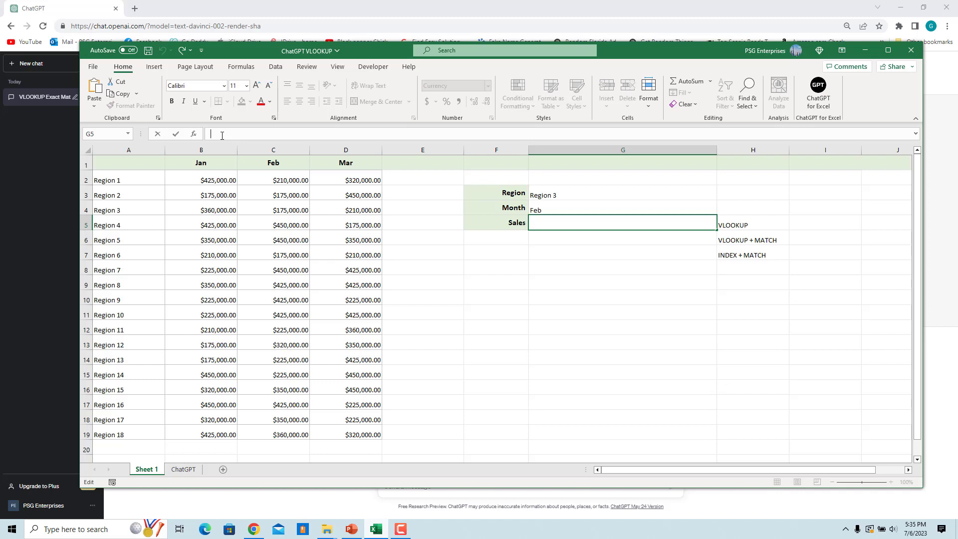
pyautogui.hotkey('ctrl', 'v')
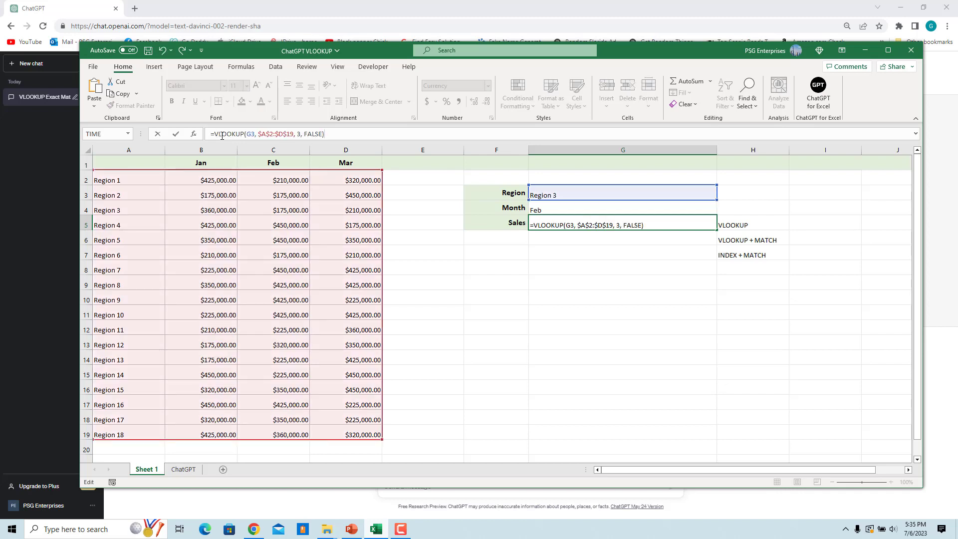
pyautogui.press('Return')
pyautogui.hotkey('ctrl', 'z')
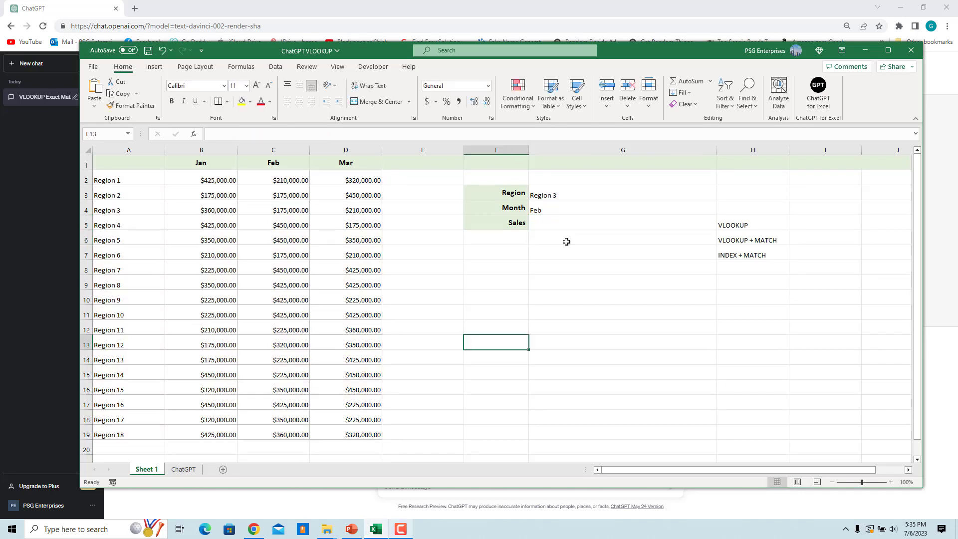
pyautogui.click(539, 222)
pyautogui.doubleClick(539, 222)
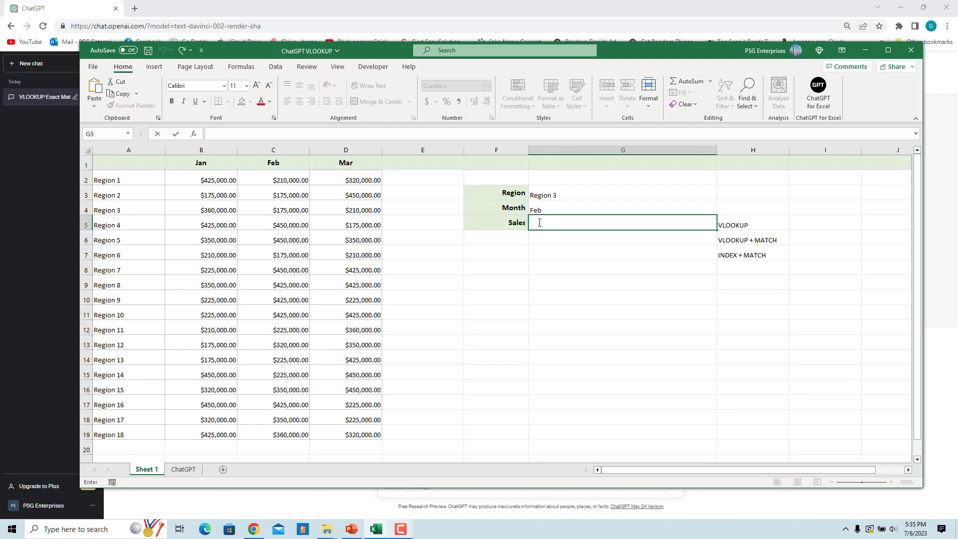
pyautogui.hotkey('ctrl', 'v')
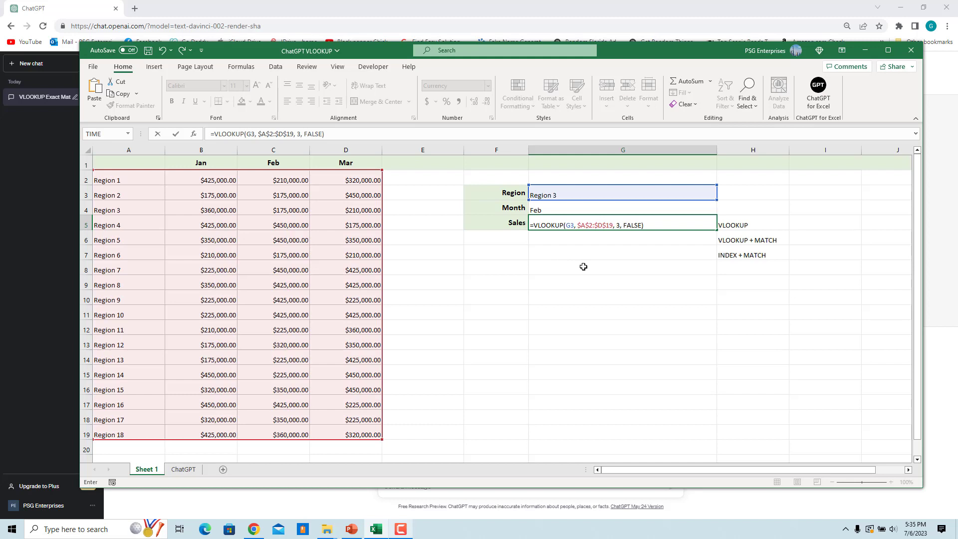
pyautogui.press('Return')
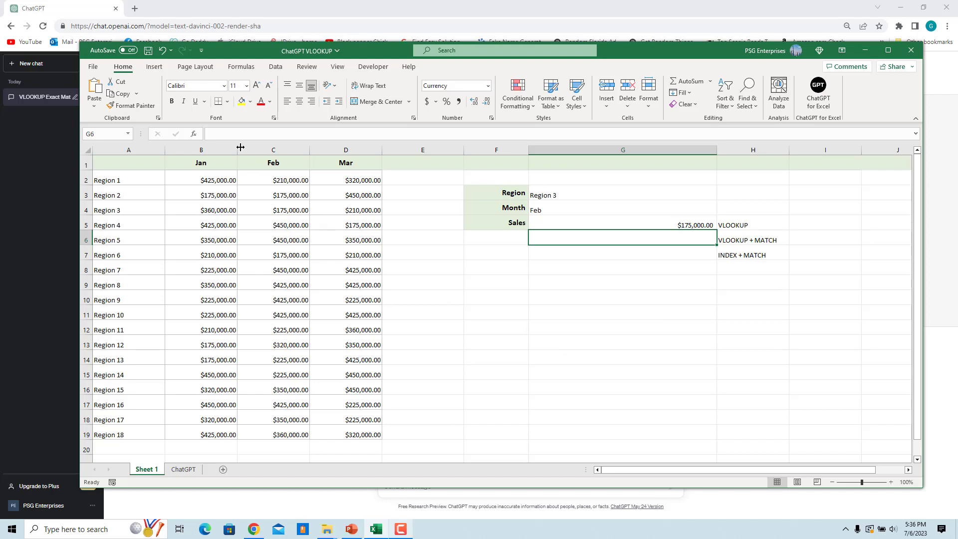
pyautogui.rightClick(262, 152)
pyautogui.click(288, 253)
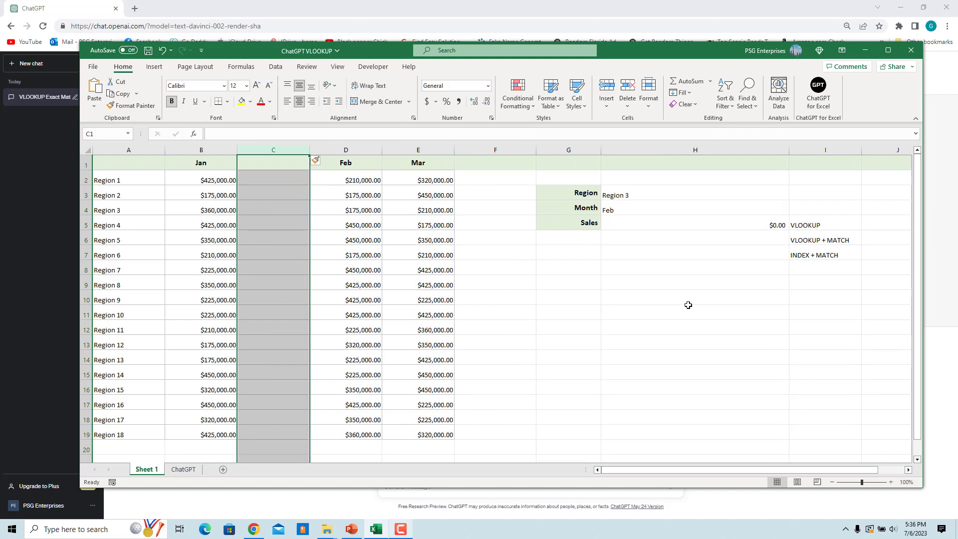
pyautogui.click(591, 314)
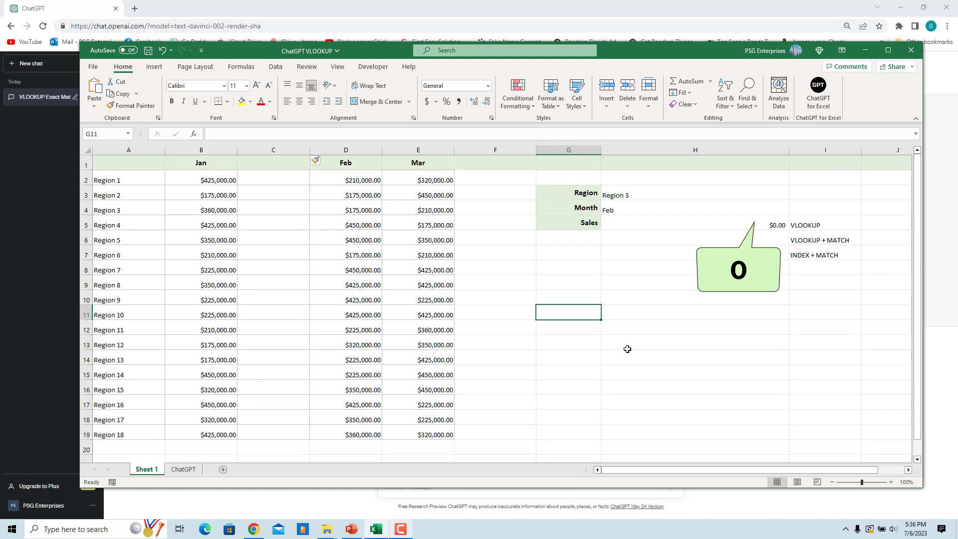
pyautogui.hotkey('ctrl', 'z')
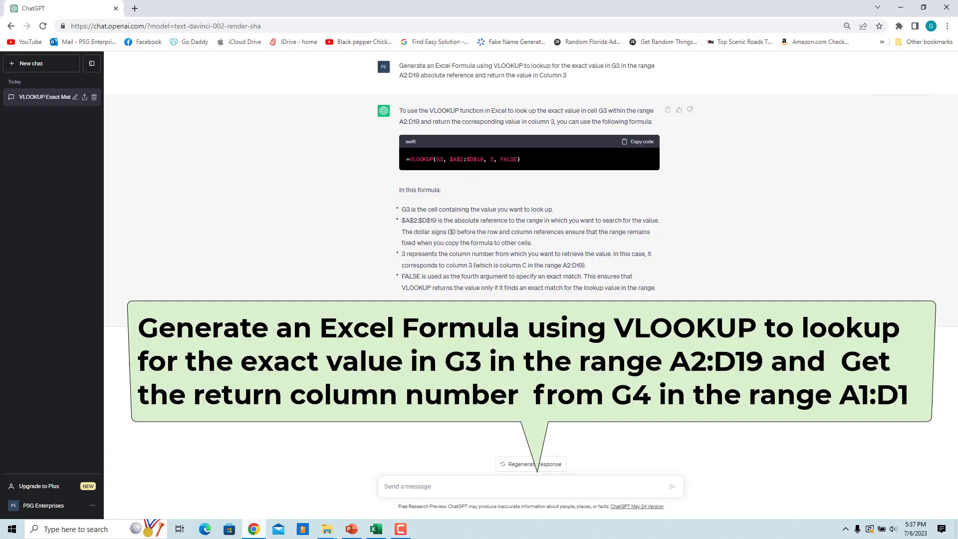
# Send ChatGPT the VLOOKUP+MATCH prompt that matches G4 against A1:D1 for the column number
pyautogui.hotkey('ctrl', 'v')
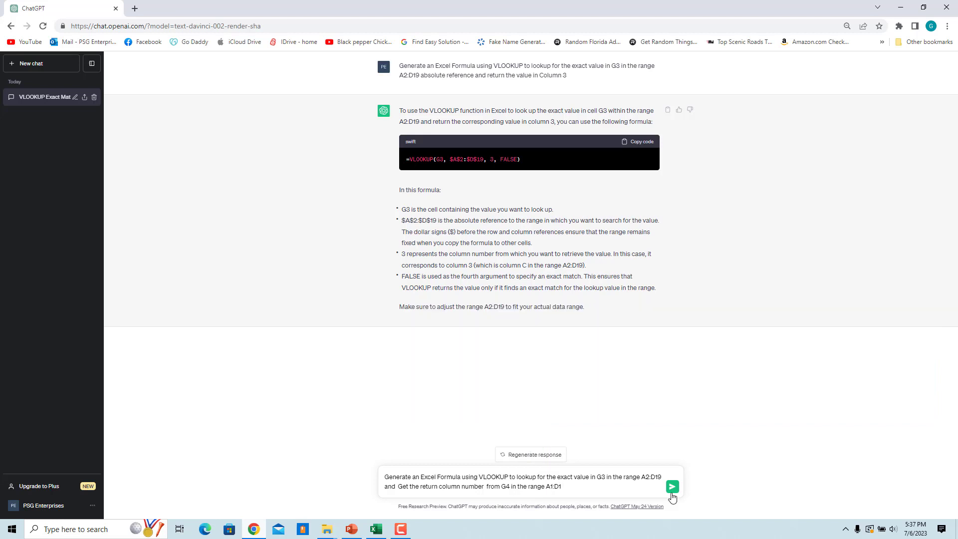
pyautogui.click(672, 487)
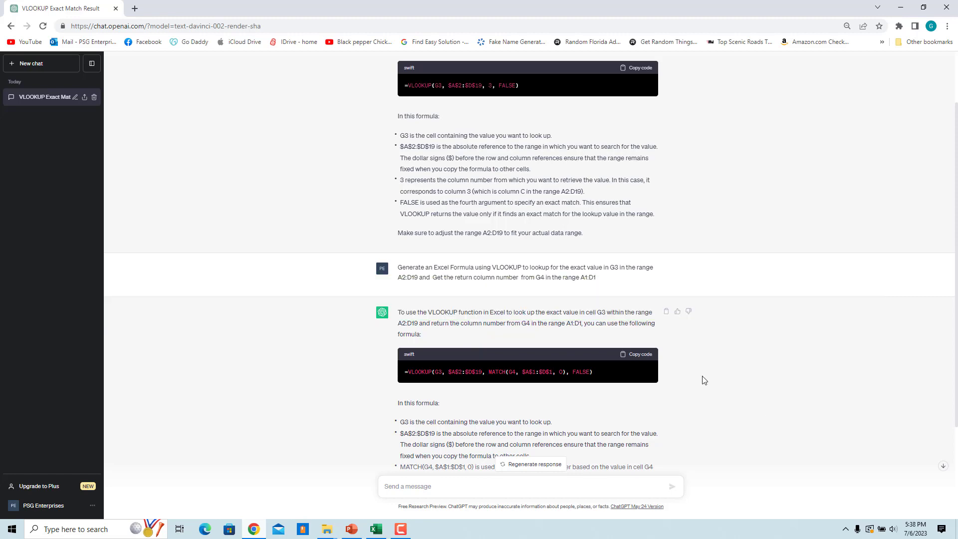
# Copy =VLOOKUP(G3, $A$2:$D$19, MATCH(G4, $A$1:$D$1, 0), FALSE) into G6, returning $175,000.00
pyautogui.click(639, 356)
pyautogui.click(377, 528)
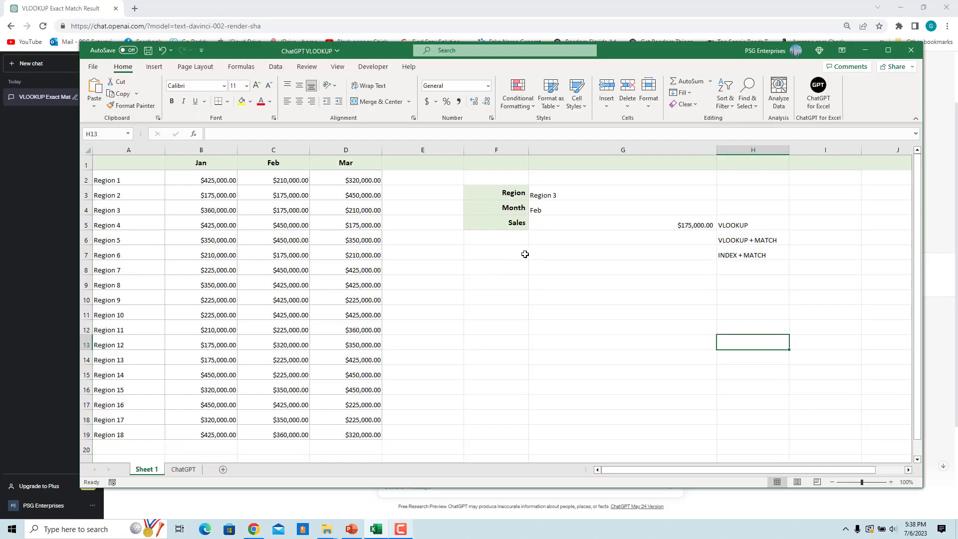
pyautogui.doubleClick(544, 236)
pyautogui.hotkey('ctrl', 'v')
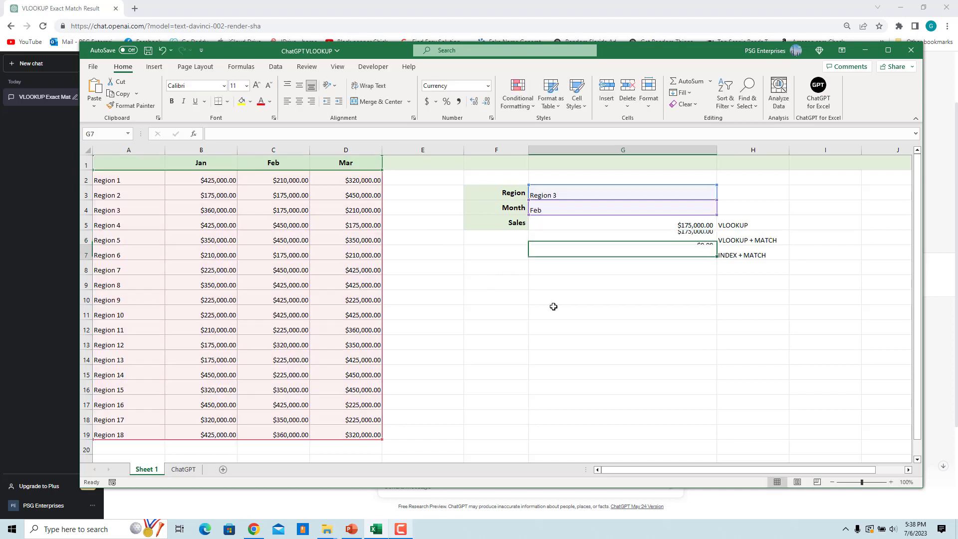
pyautogui.press('Return')
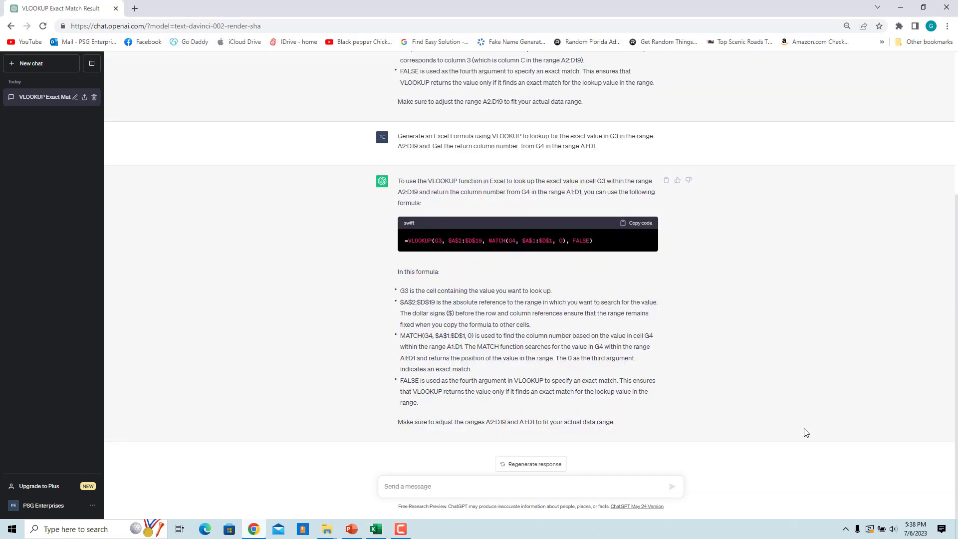
# Send ChatGPT the INDEX/MATCH prompt matching G3 in column A and G4 in row 1
pyautogui.hotkey('ctrl', 'v')
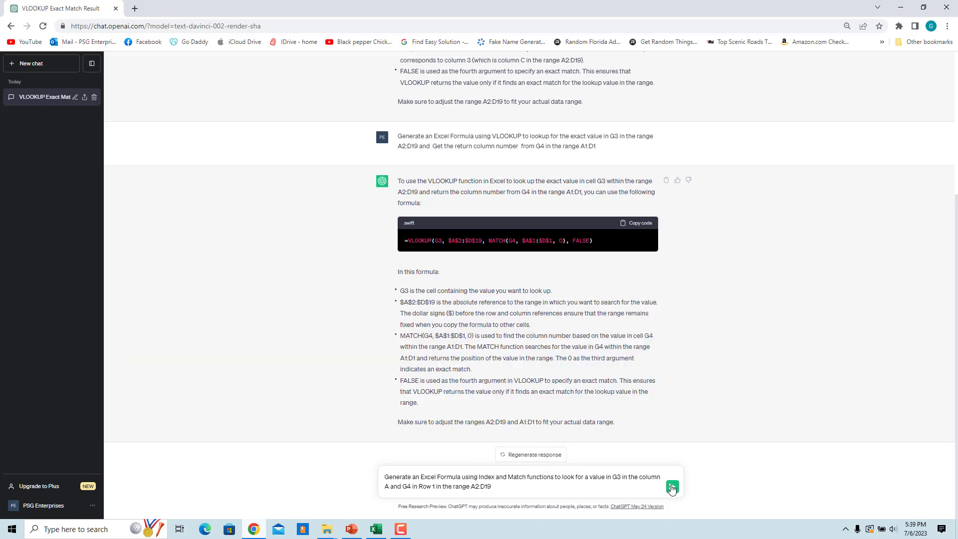
pyautogui.press('Return')
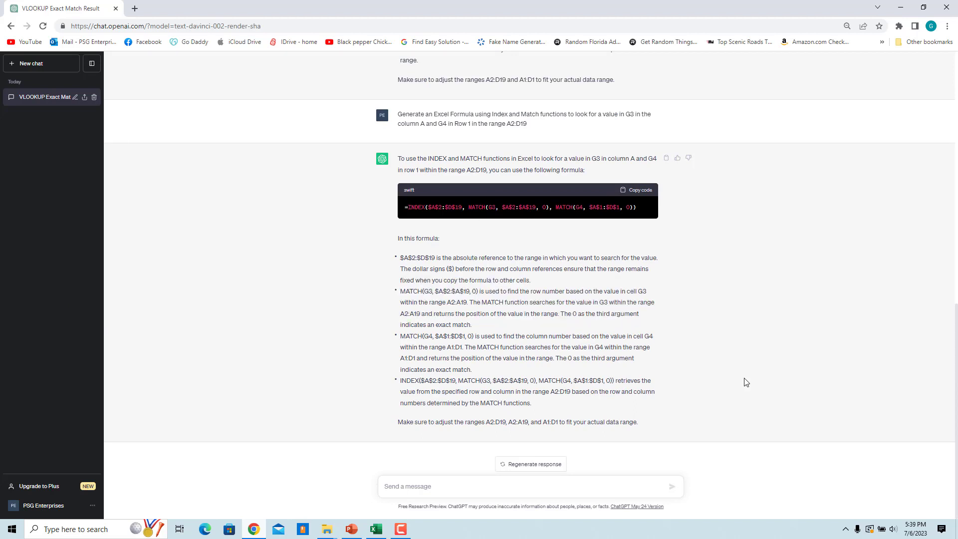
# Put the INDEX($A$2:$D$19, MATCH(G3,…), MATCH(G4,…)) formula in G7, returning $175,000.00
pyautogui.click(639, 190)
pyautogui.click(377, 530)
pyautogui.press('F2')
pyautogui.hotkey('ctrl', 'v')
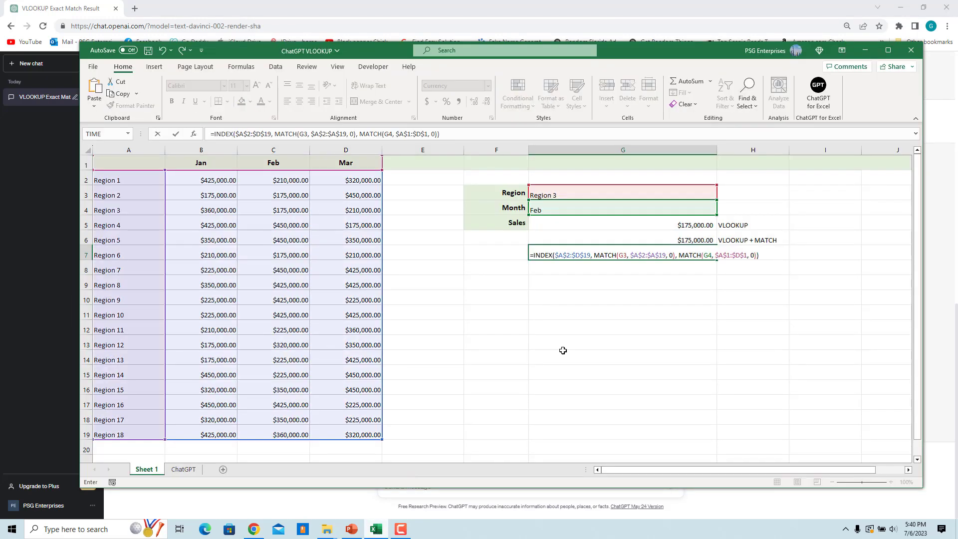
pyautogui.press('Return')
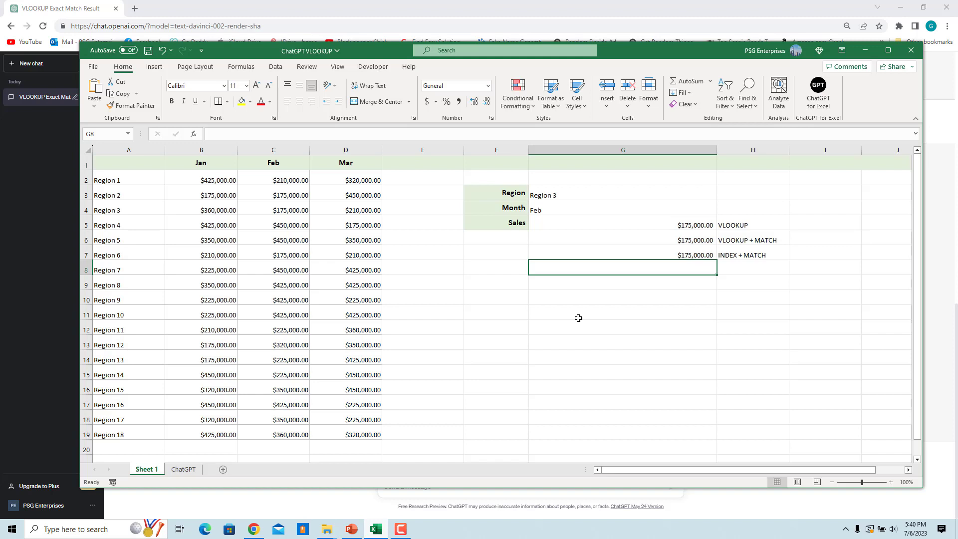
# Insert a blank column at C before Feb, dropping the plain VLOOKUP to $0.00
pyautogui.click(273, 151)
pyautogui.rightClick(260, 152)
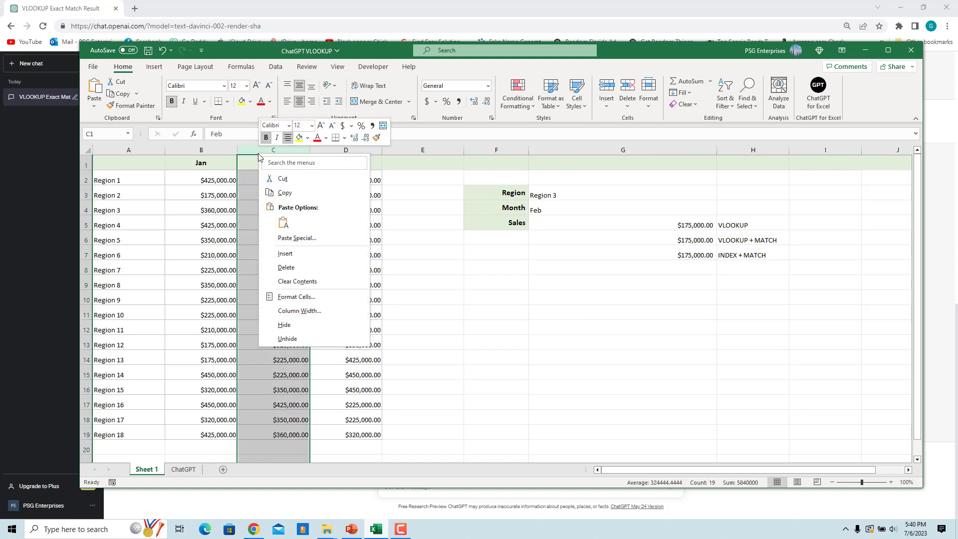
pyautogui.click(285, 253)
pyautogui.click(609, 418)
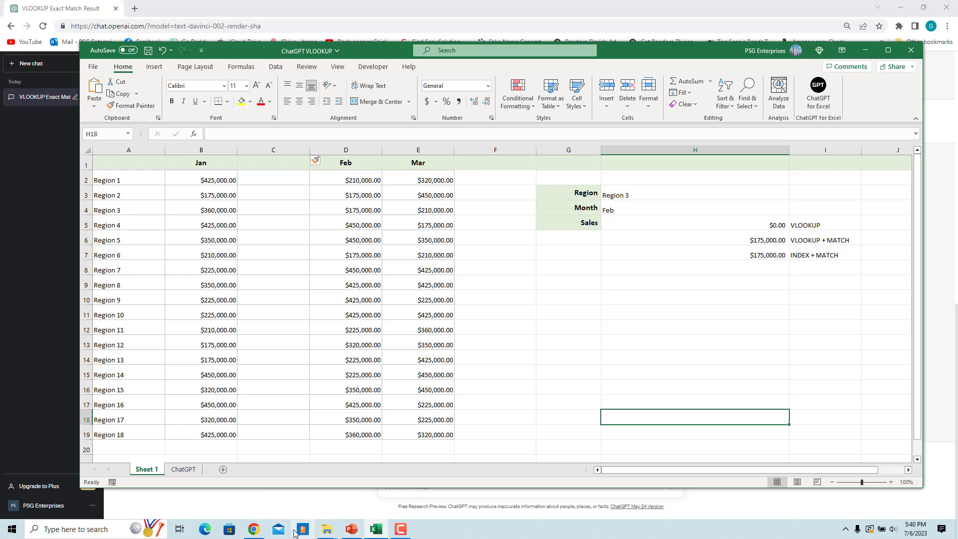
# Send 'Explain' to ChatGPT for a step-by-step breakdown of the INDEX/MATCH formula
pyautogui.click(253, 529)
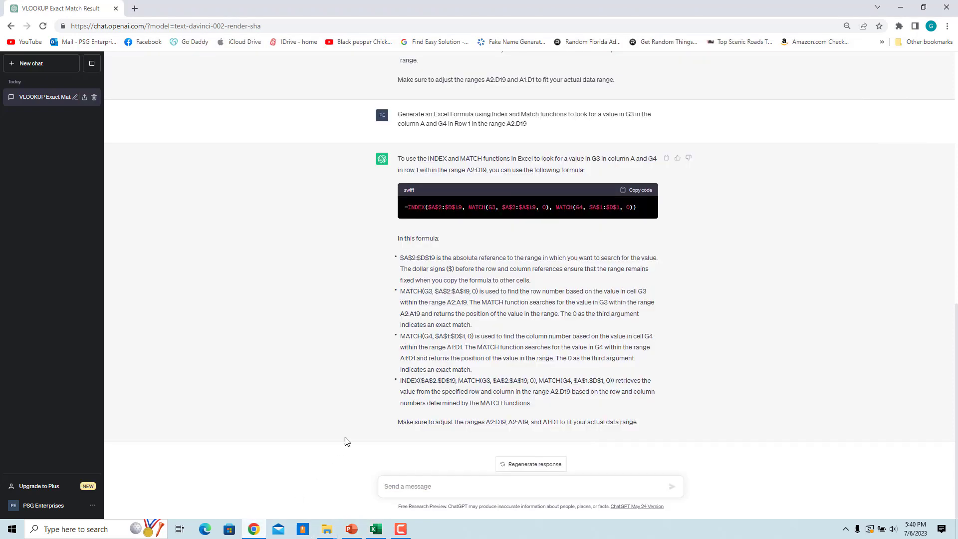
pyautogui.write('Expla')
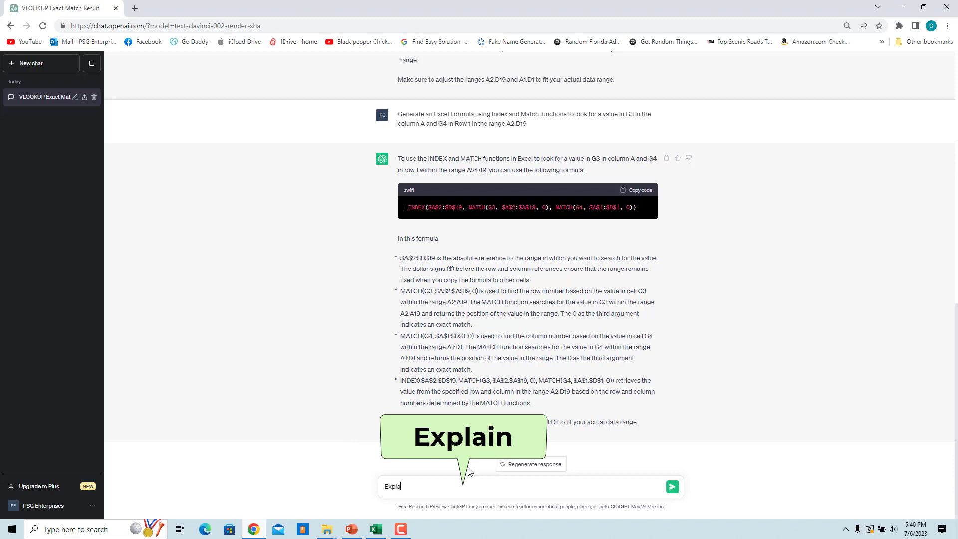
pyautogui.write('in')
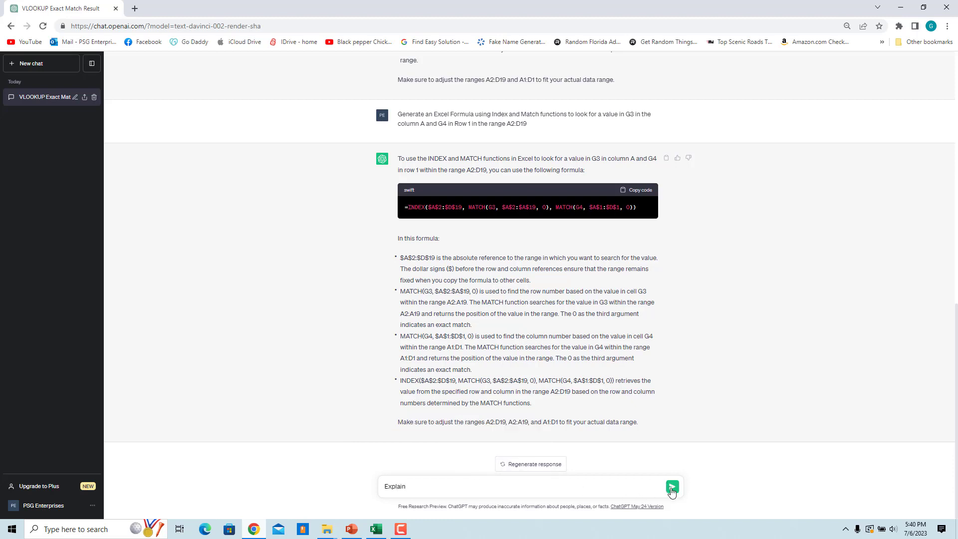
pyautogui.click(672, 488)
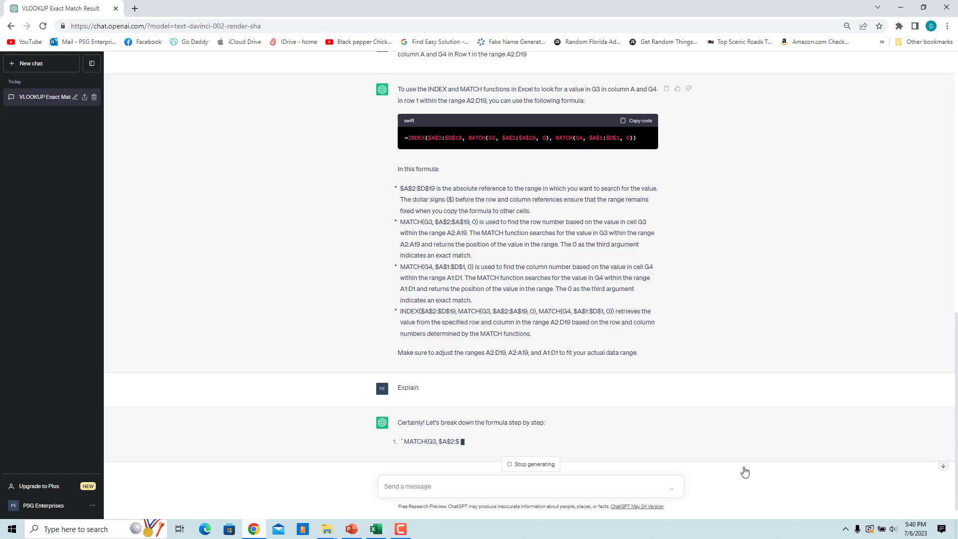